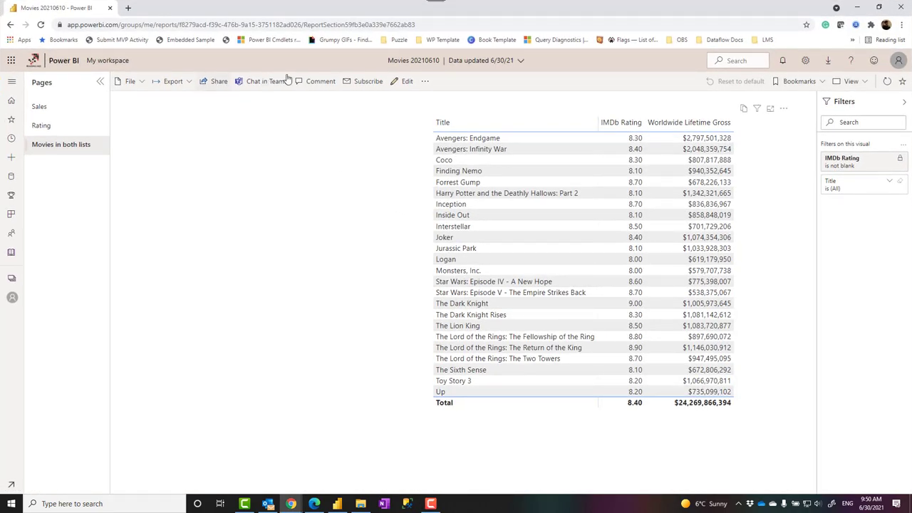
Drag the Chrome window aside to reveal the Movies report in Power BI Desktop
left_click_drag(358, 12, 911, 92)
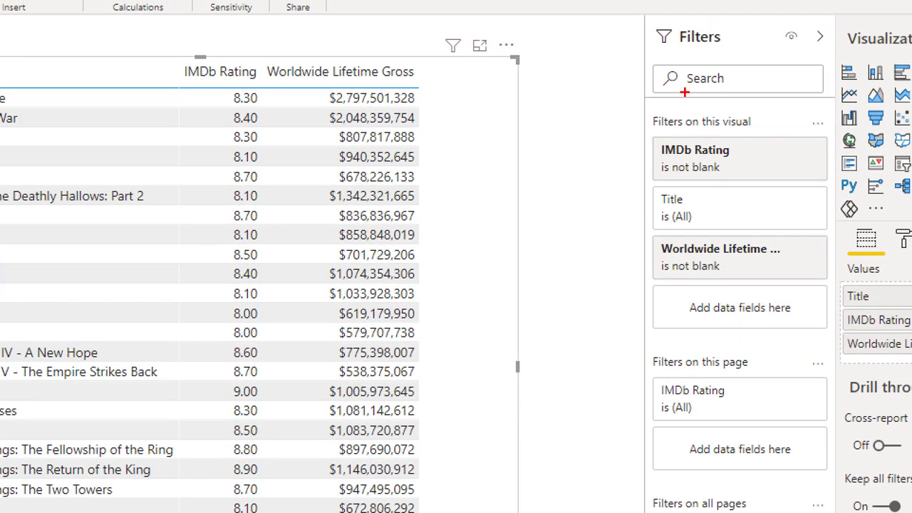
mouse_move(643, 105)
left_mouse_down()
mouse_move(704, 144)
mouse_move(781, 152)
mouse_move(781, 129)
left_mouse_up()
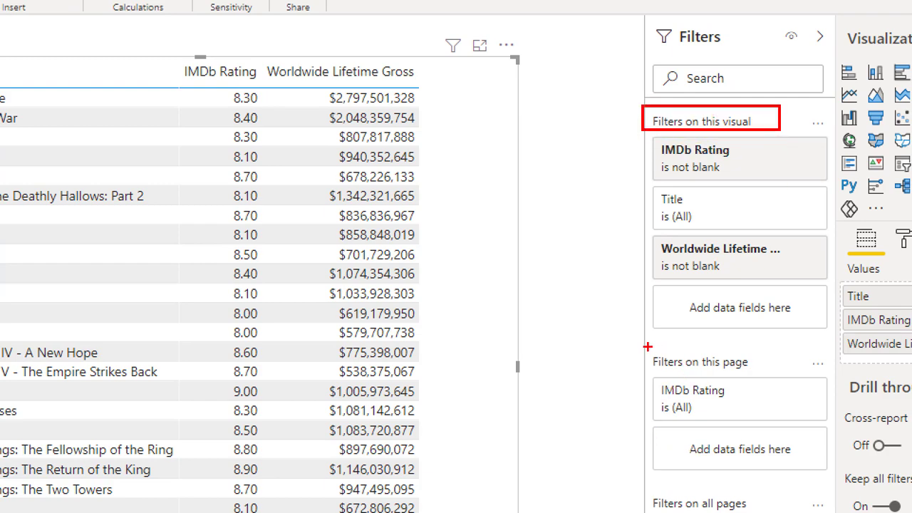
left_click_drag(646, 347, 777, 383)
mouse_move(643, 489)
left_mouse_down()
mouse_move(706, 512)
mouse_move(760, 512)
left_mouse_up()
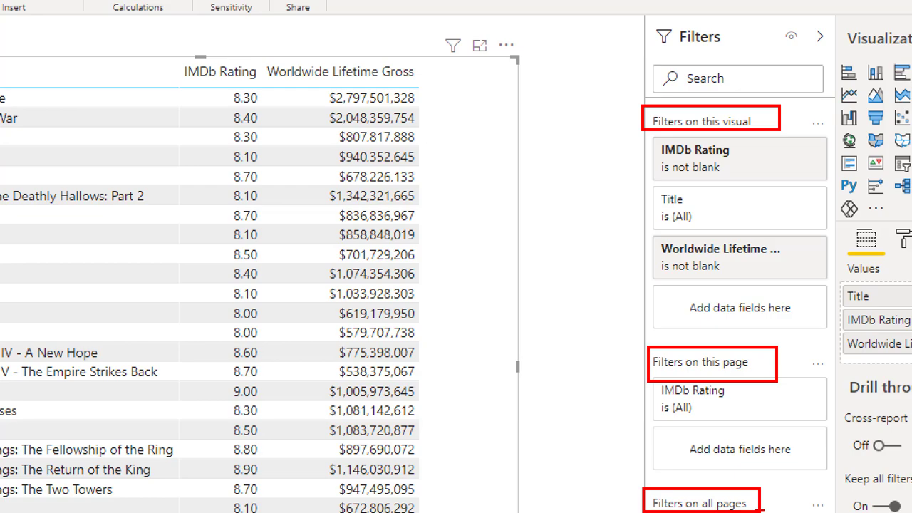
key("Escape")
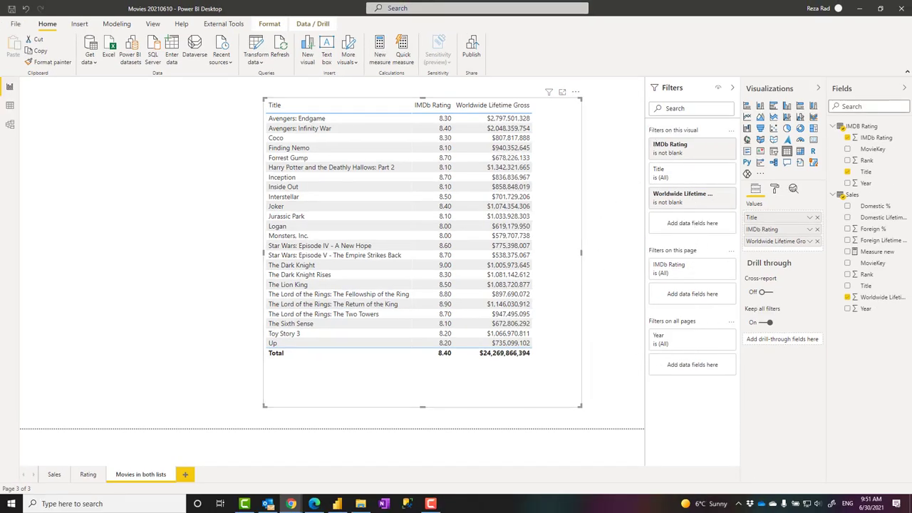
Bring up the published report in Edge and show the table visual's filters in the Filters pane
key("alt+Tab")
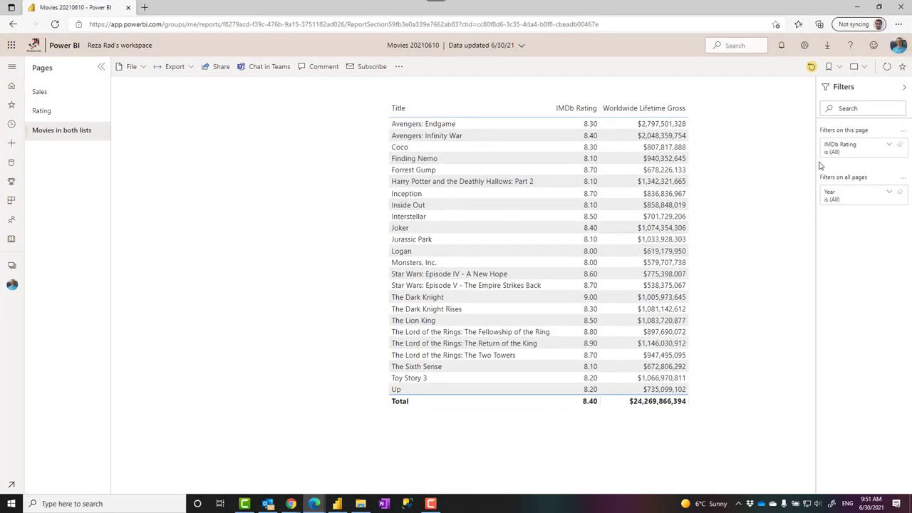
left_click(700, 172)
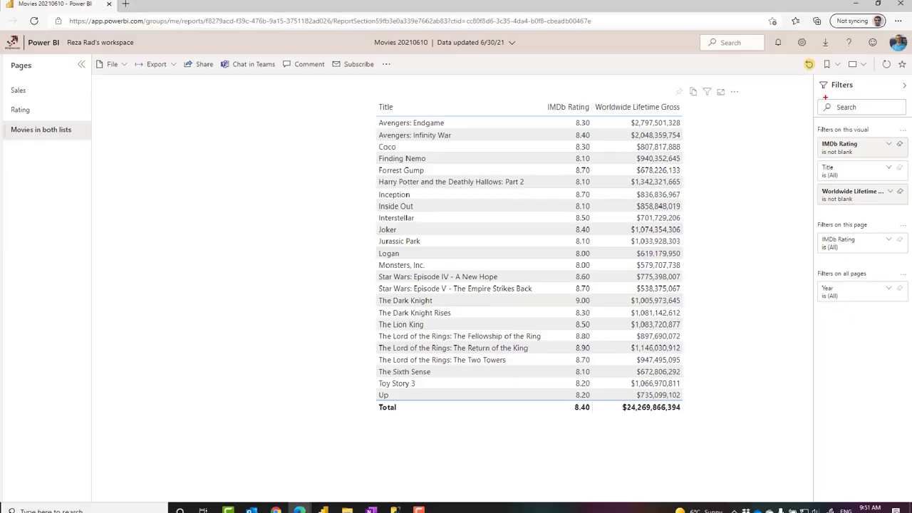
left_click(902, 88)
left_click(903, 89)
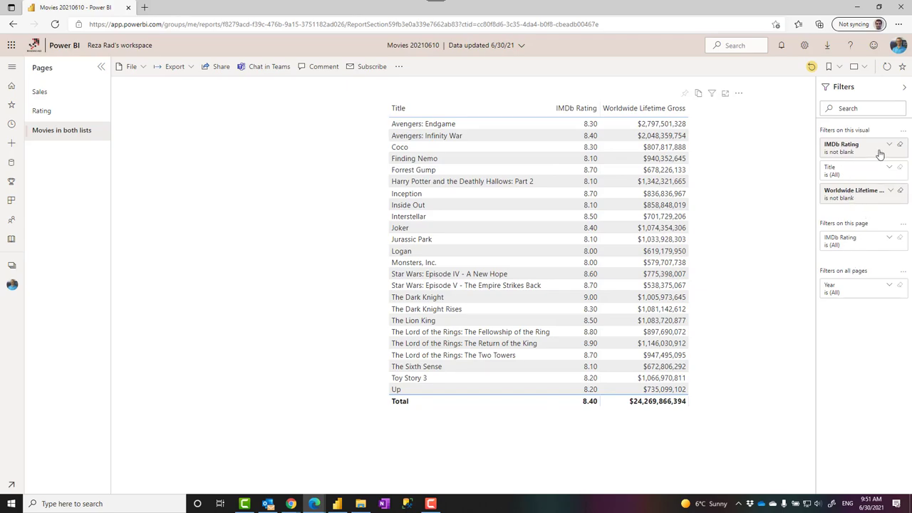
Apply an IMDb Rating 'is greater than or equal to 9' page filter, then clear it again
left_click(888, 240)
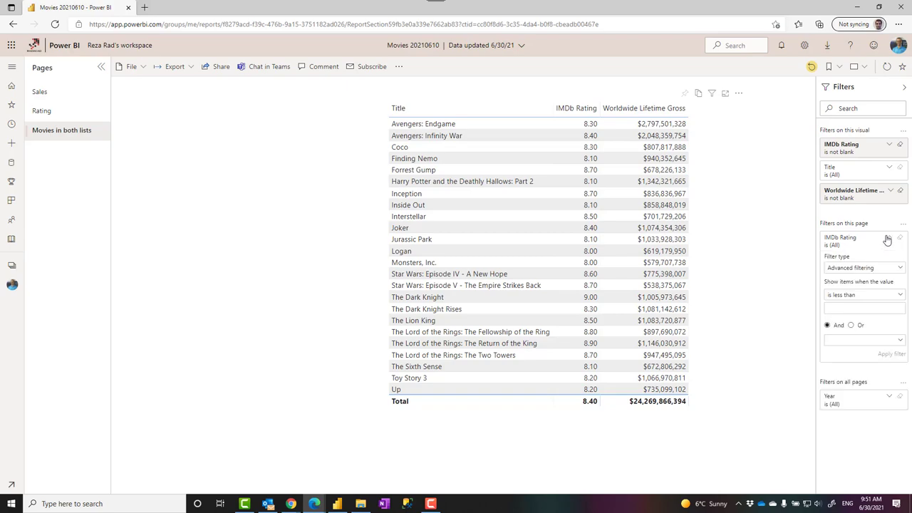
left_click(843, 297)
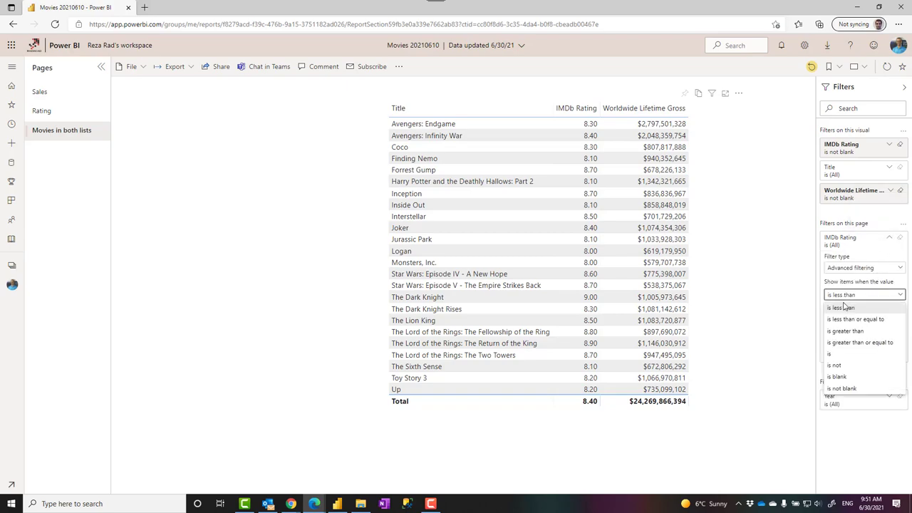
left_click(852, 347)
left_click(838, 311)
type("9")
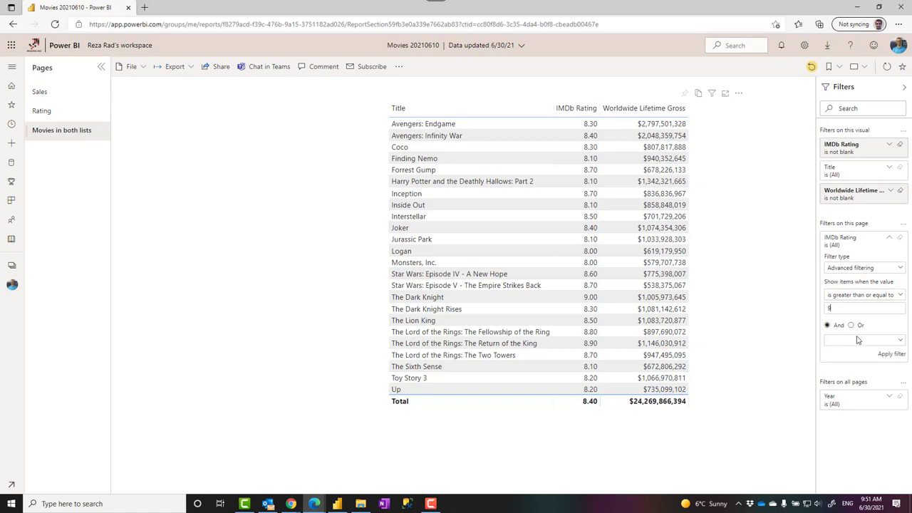
left_click(887, 356)
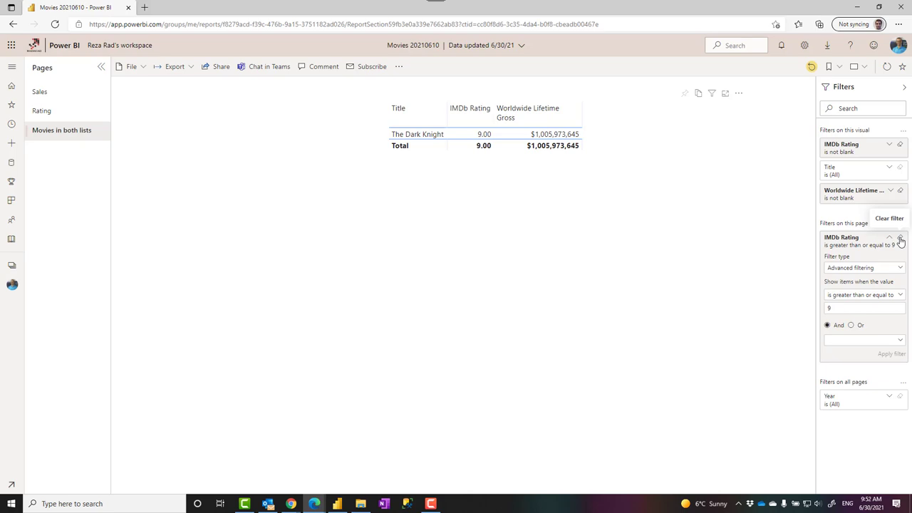
left_click(900, 240)
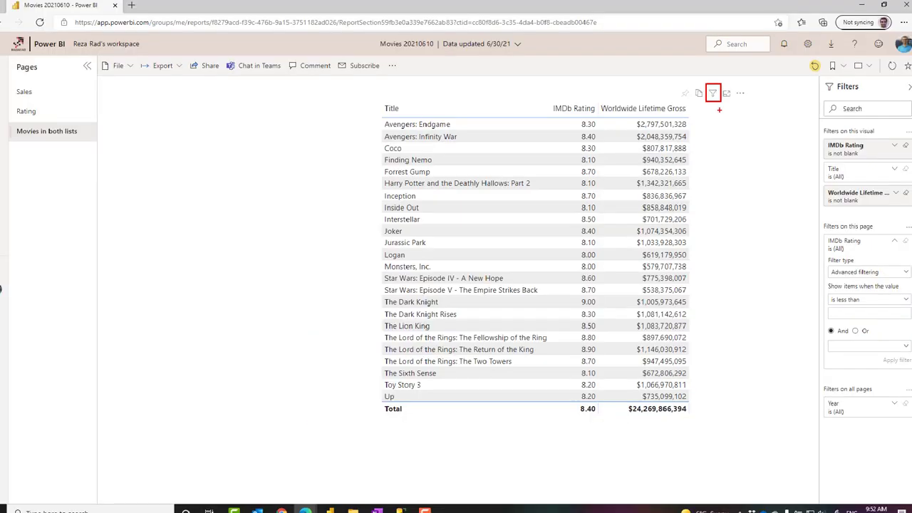
Minimize the browser to get back to the Movies report in Power BI Desktop
mouse_move(715, 97)
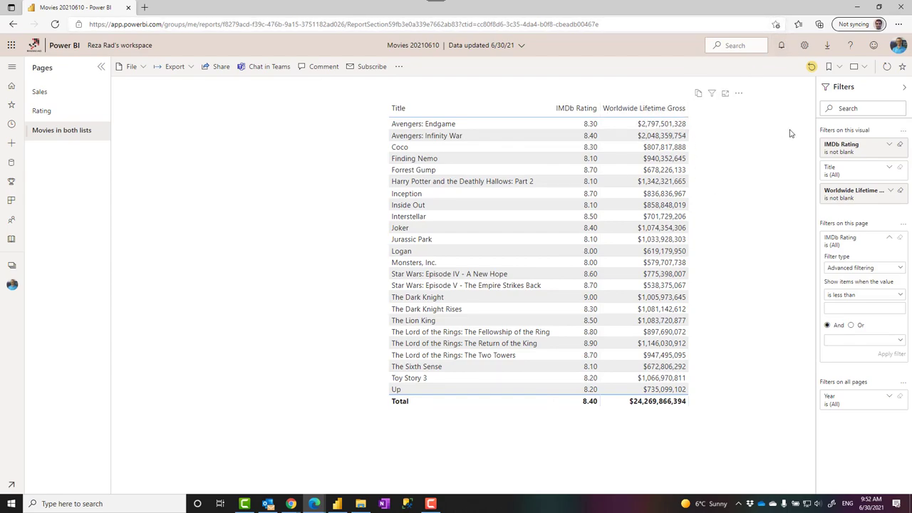
left_click(858, 9)
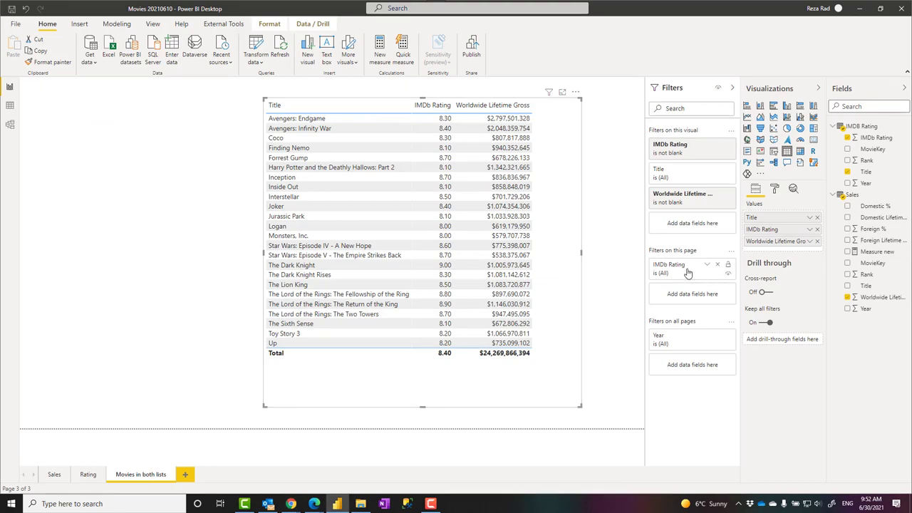
Delete the page-level IMDb Rating filter and lock the table's 'is not blank' IMDb Rating filter
mouse_move(702, 278)
left_click(717, 266)
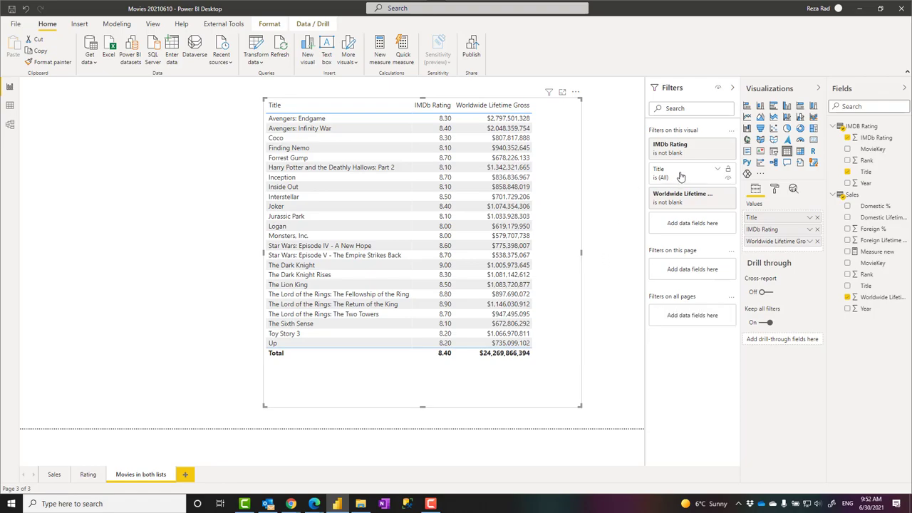
mouse_move(699, 171)
mouse_move(714, 157)
left_click(689, 147)
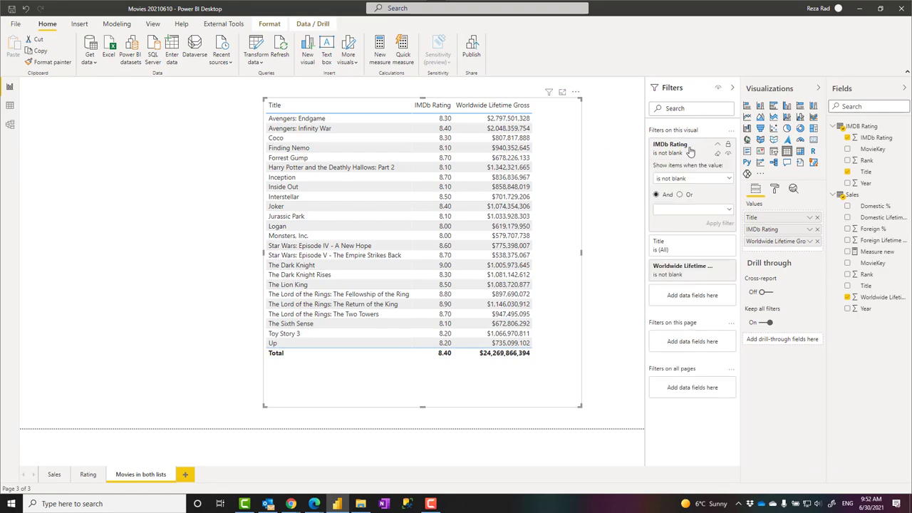
left_click(701, 148)
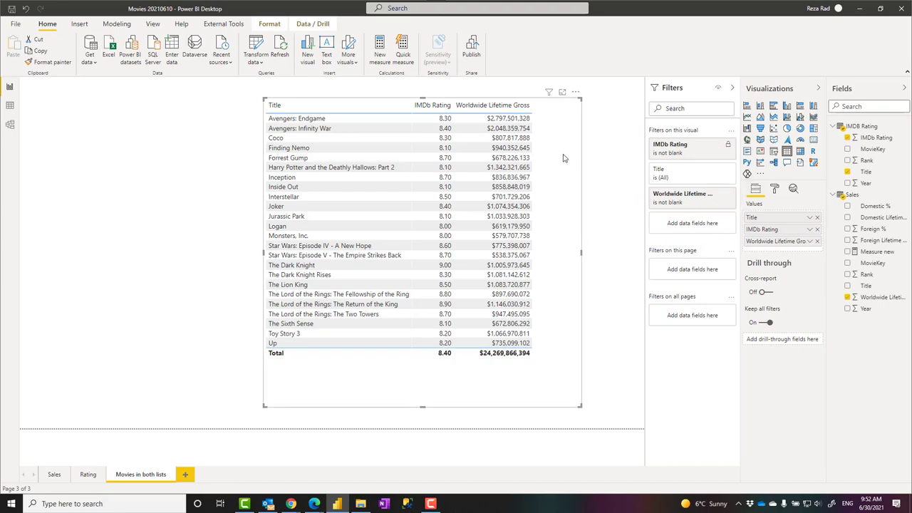
Save and publish Movies 20210610.pbix to My workspace, replacing the existing dataset
left_click(472, 56)
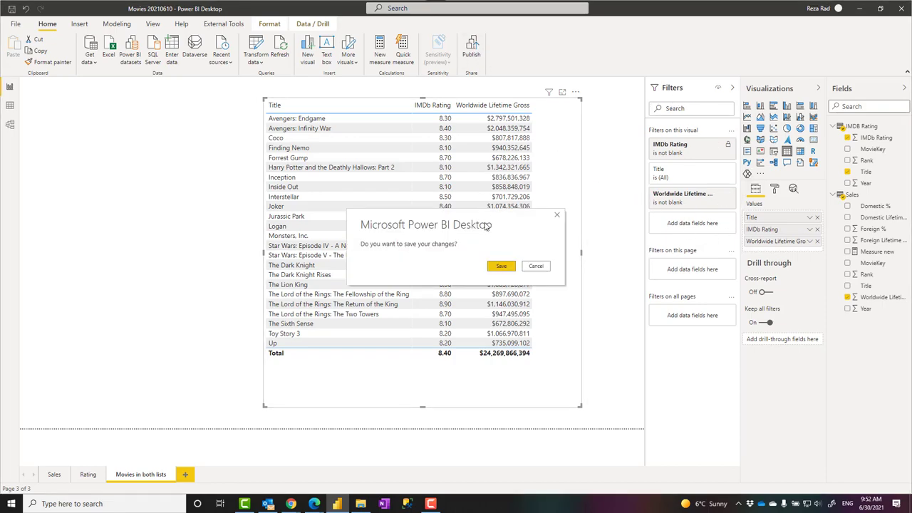
left_click(501, 267)
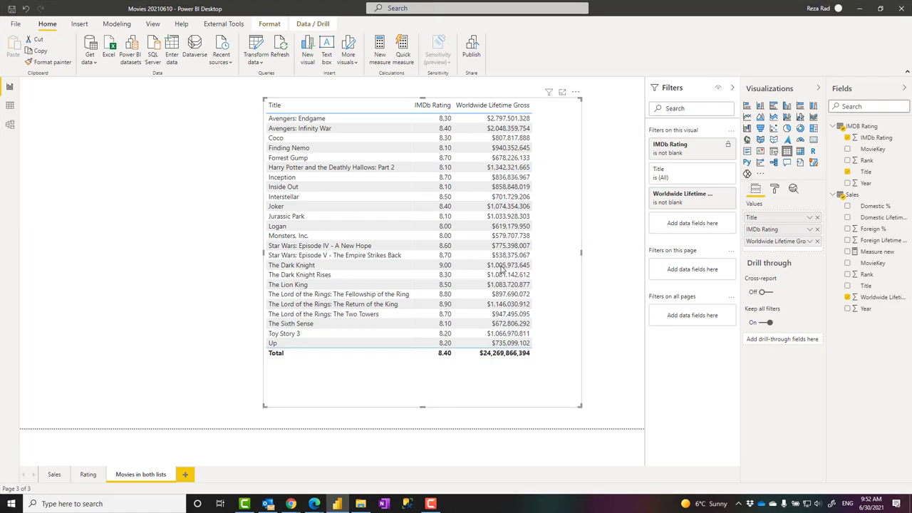
left_click(501, 268)
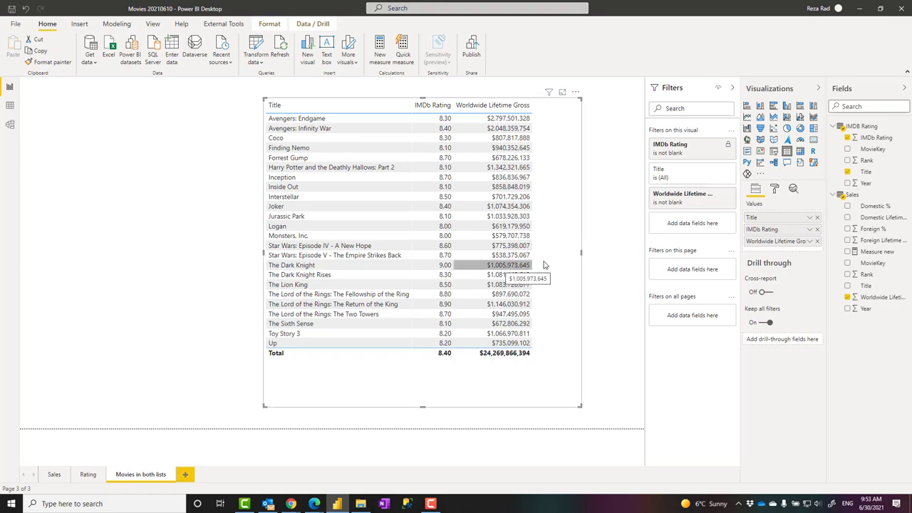
left_click(546, 265)
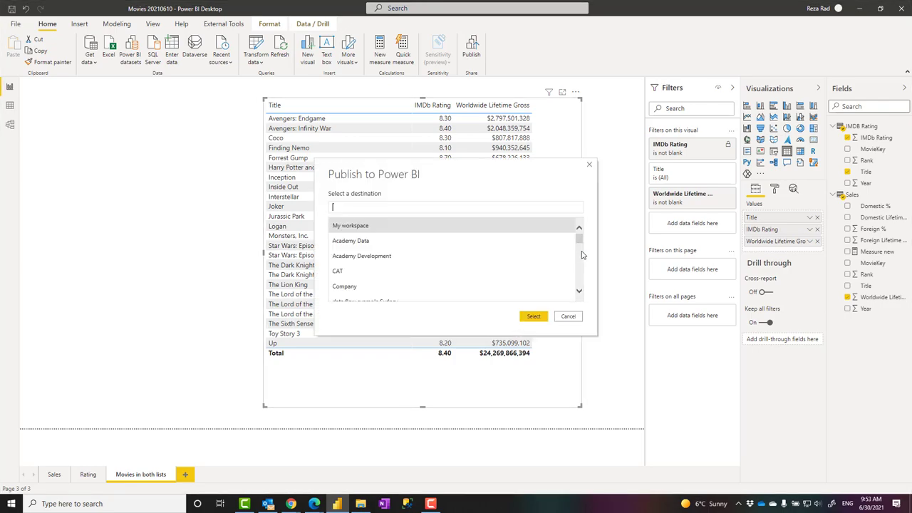
left_click(527, 316)
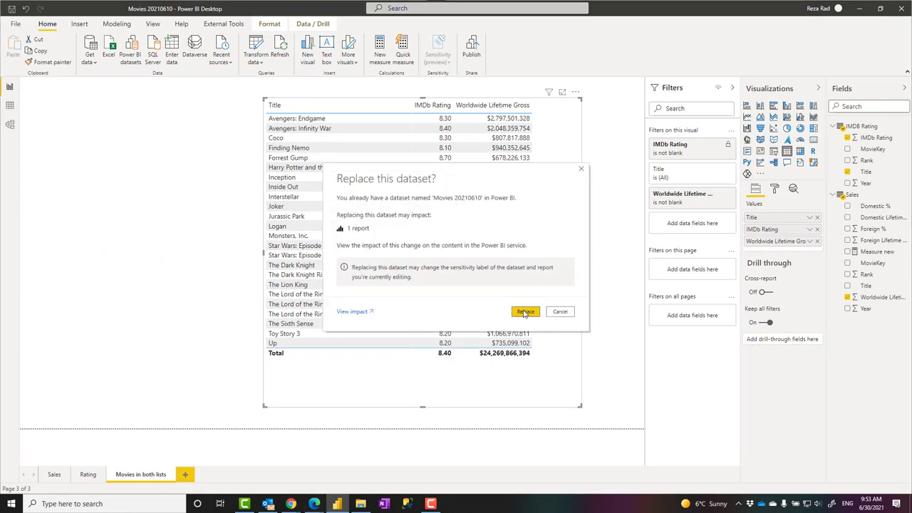
left_click(525, 312)
Reload the published Movies report in the Edge window to get the latest version
mouse_move(314, 504)
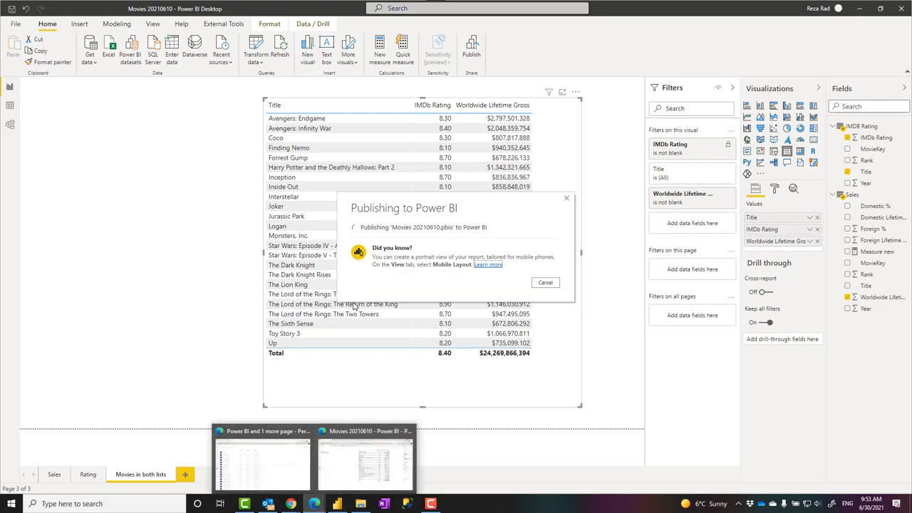
left_click(363, 433)
left_click_drag(417, 18, 421, 310)
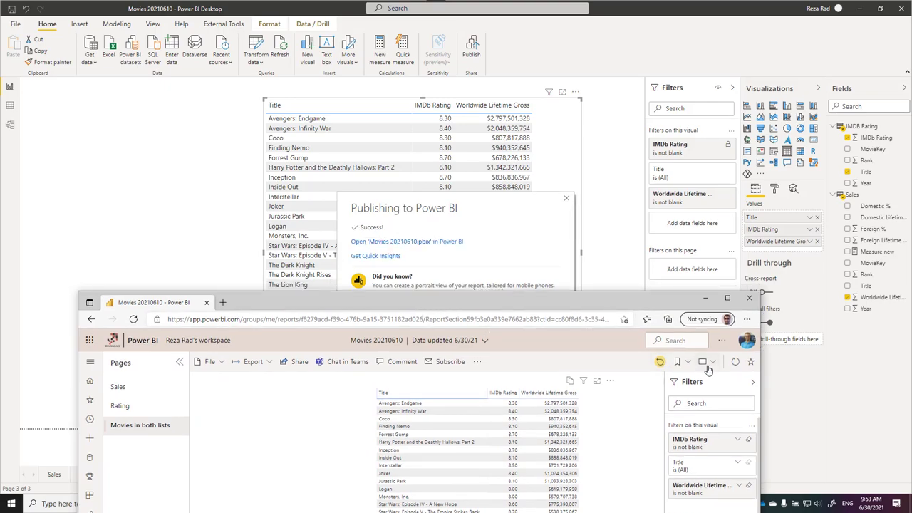
left_click(736, 365)
left_click_drag(626, 309, 623, 74)
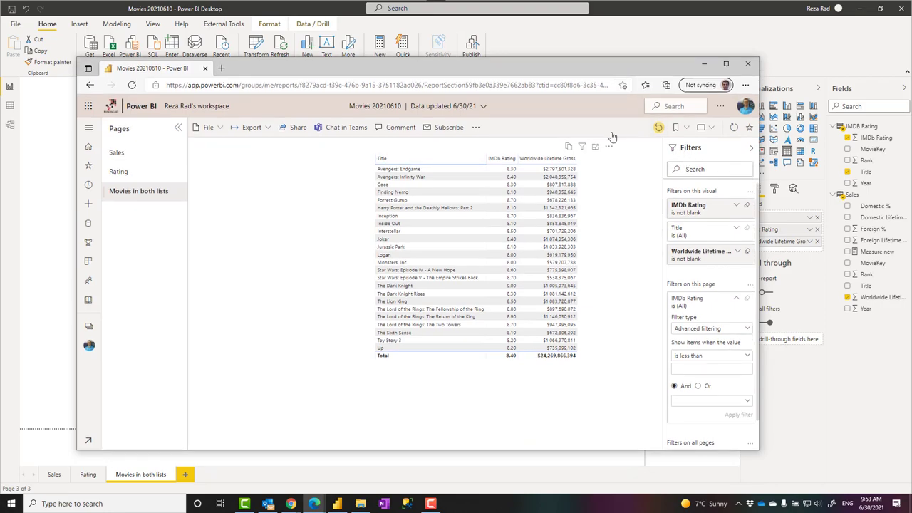
left_click(132, 87)
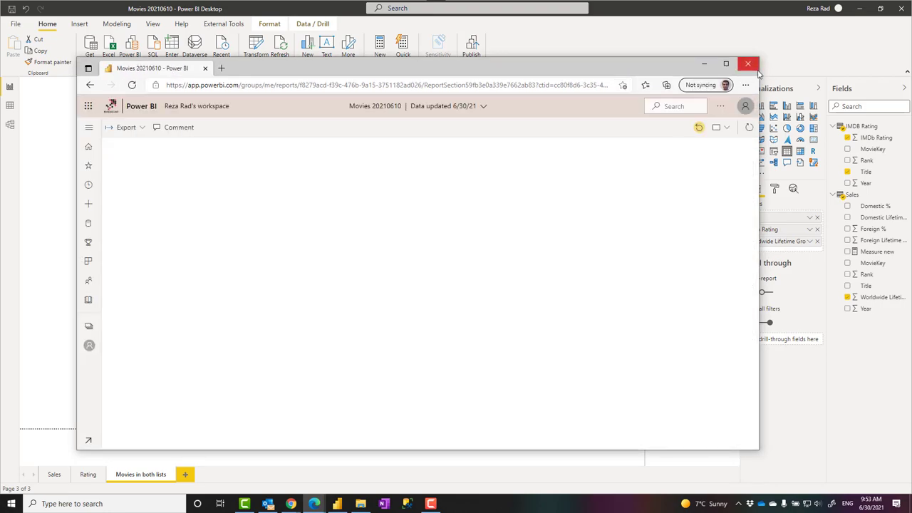
left_click_drag(759, 71, 820, 71)
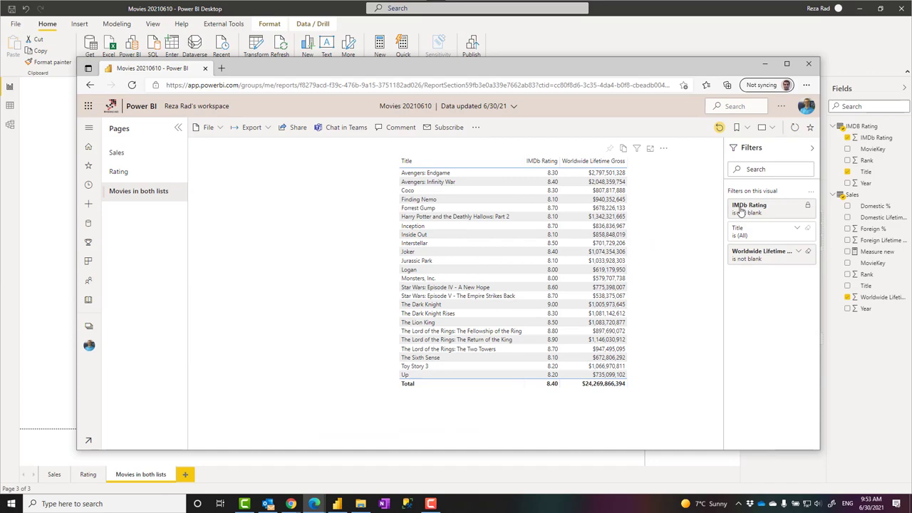
Check the Worldwide Lifetime filter card is still visible, then return to Power BI Desktop
left_click(750, 258)
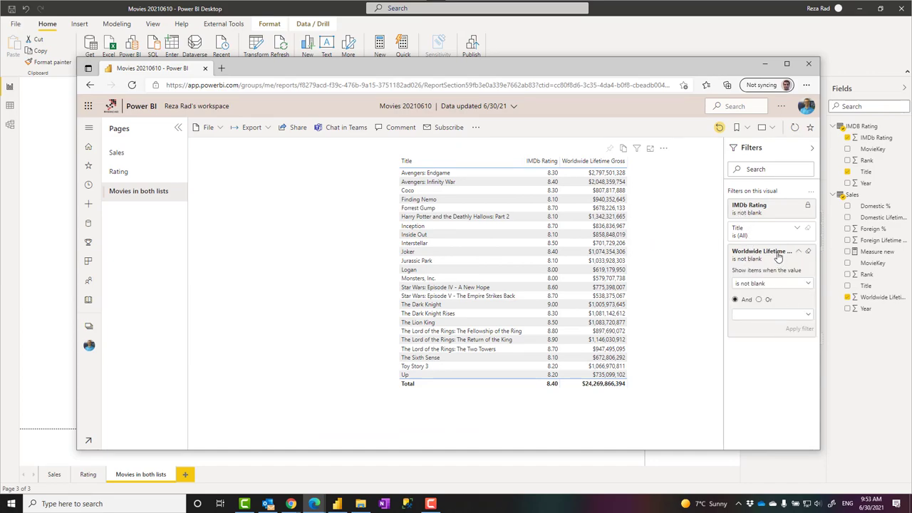
left_click(778, 255)
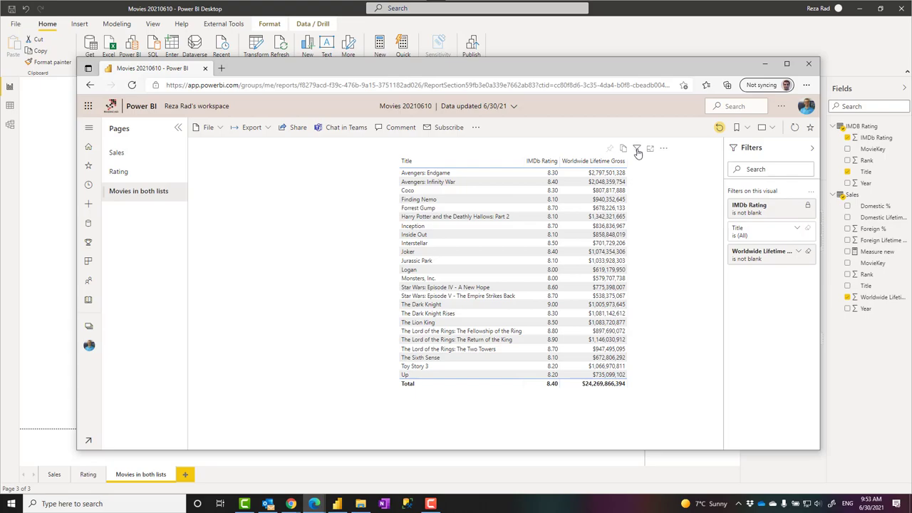
mouse_move(638, 153)
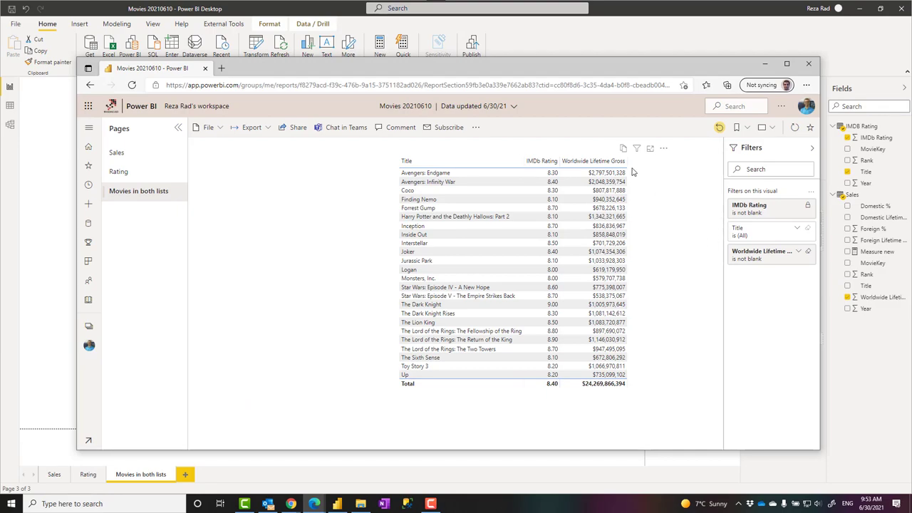
left_click(596, 45)
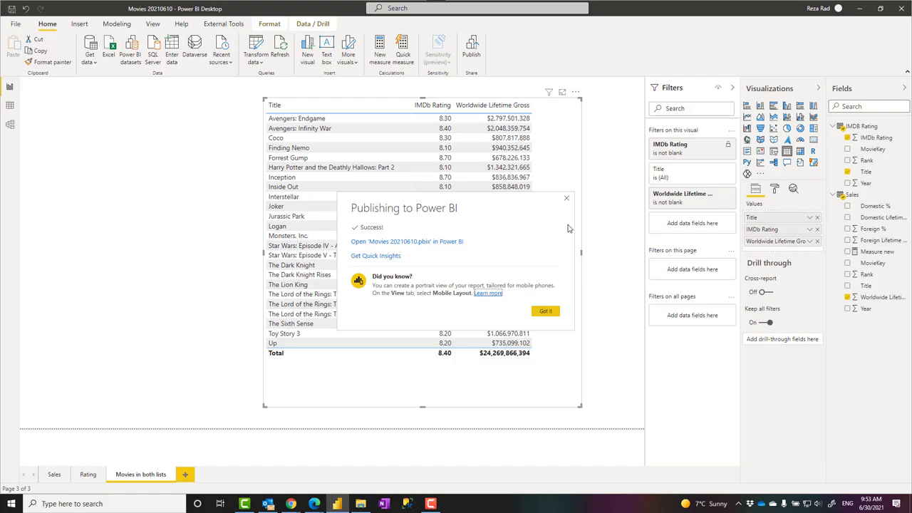
Dismiss the success message, then save and republish Movies 20210610.pbix, replacing the dataset
left_click(568, 200)
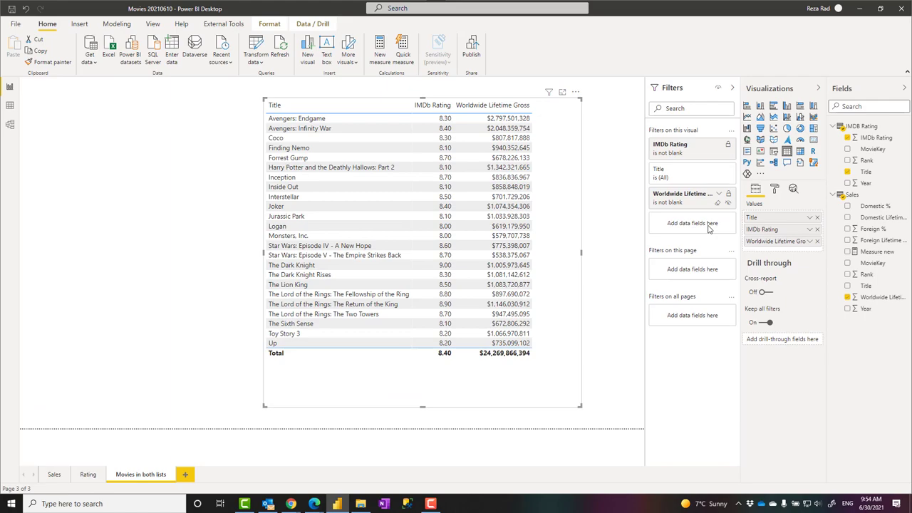
left_click(472, 58)
left_click(502, 267)
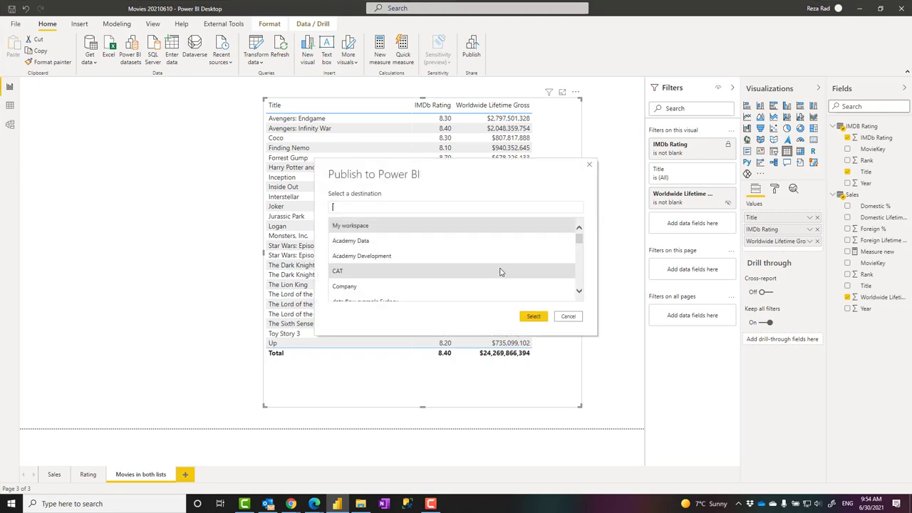
left_click(533, 315)
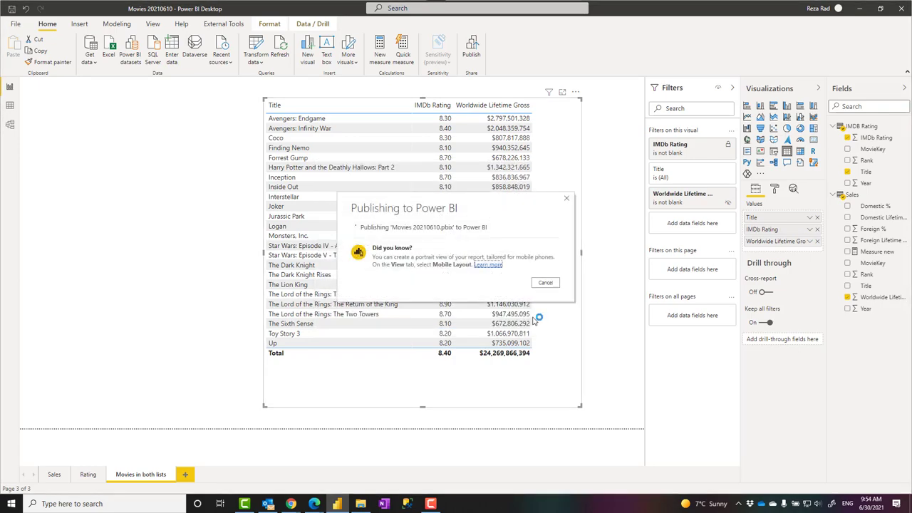
left_click(527, 311)
Reload the report in Edge and compare its visual filters against the Desktop Filters pane
mouse_move(316, 504)
left_click(353, 477)
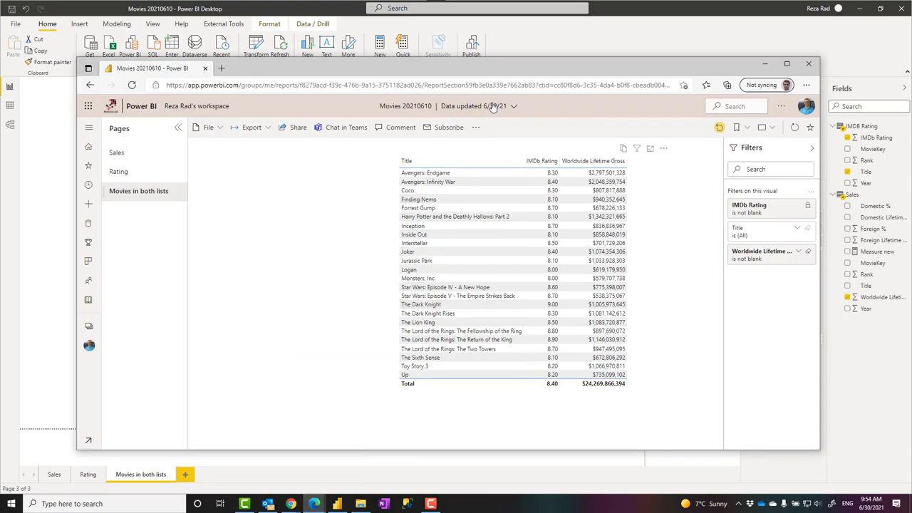
left_click_drag(491, 67, 470, 83)
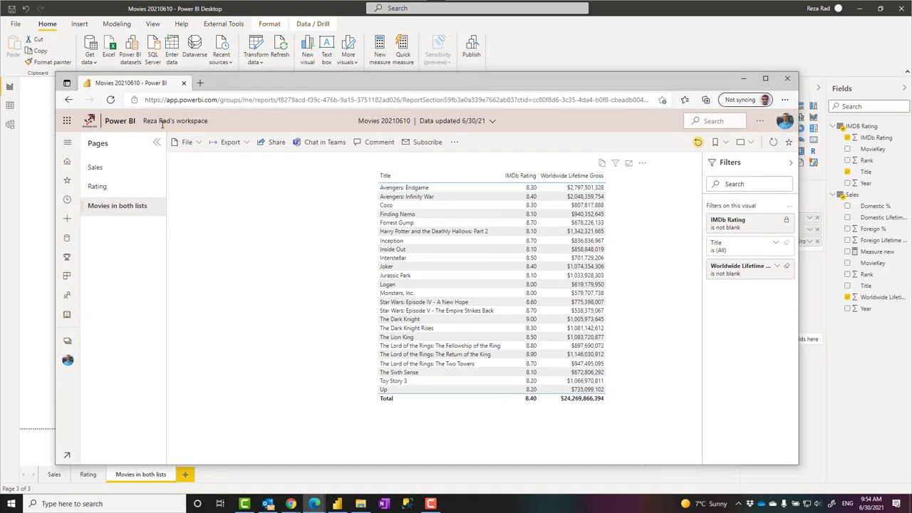
left_click(111, 99)
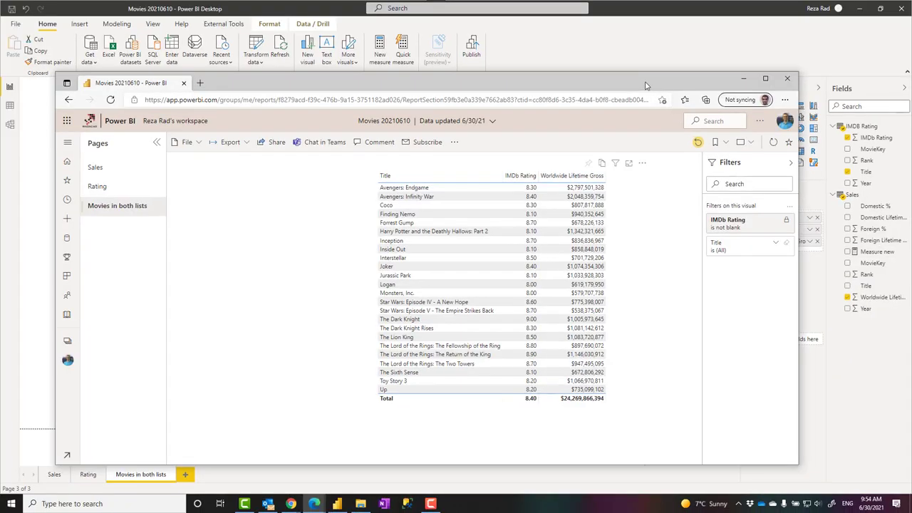
left_click_drag(645, 86, 477, 87)
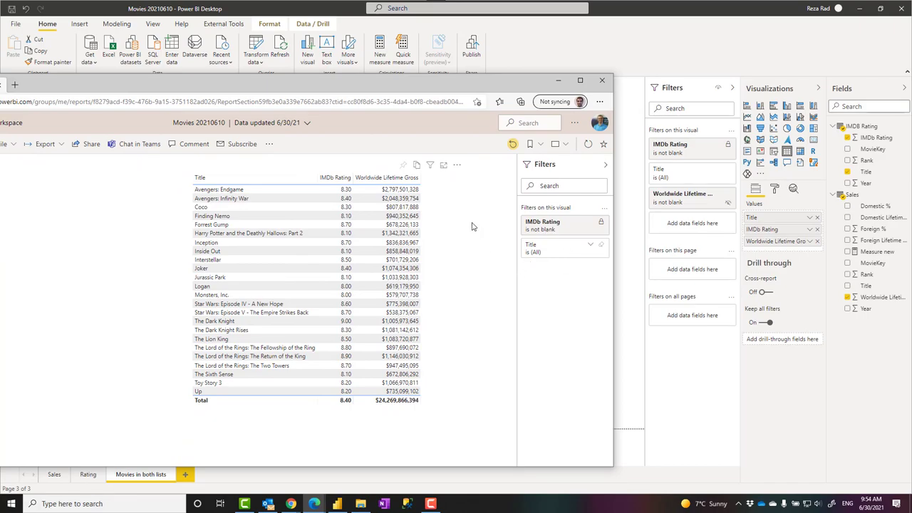
mouse_move(430, 171)
left_click_drag(428, 88, 656, 88)
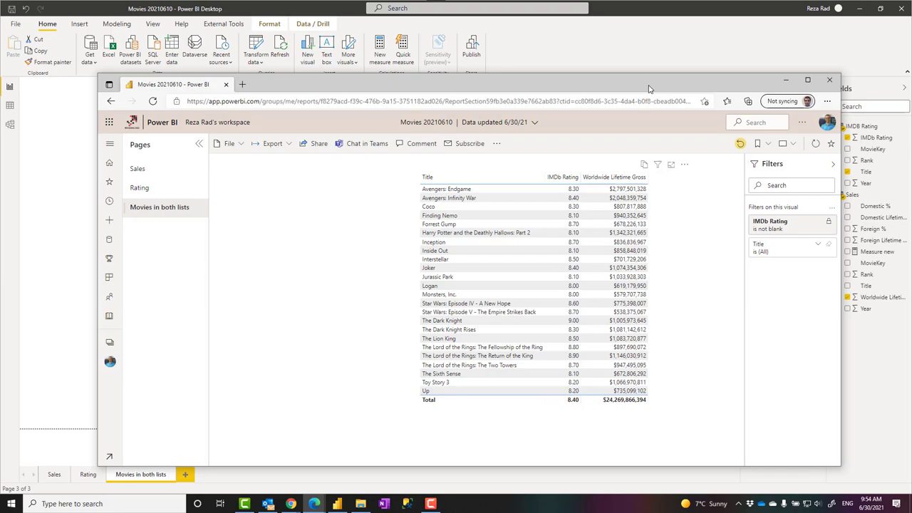
left_click_drag(646, 88, 420, 76)
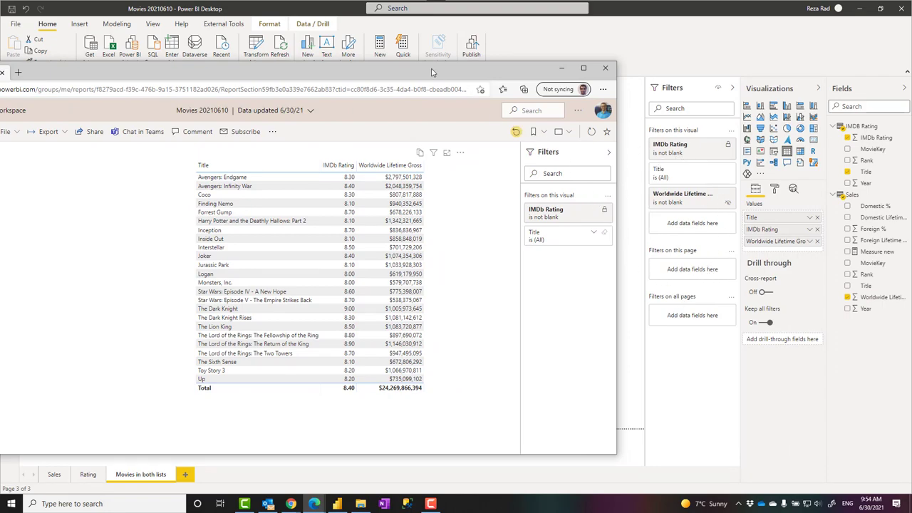
left_click_drag(432, 72, 655, 69)
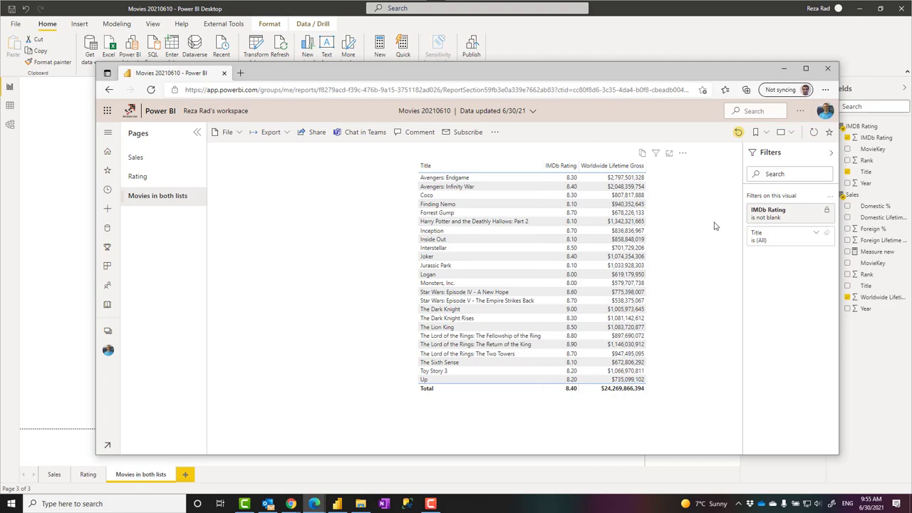
Minimize Edge to return to Power BI Desktop's publish-success message
left_click(784, 71)
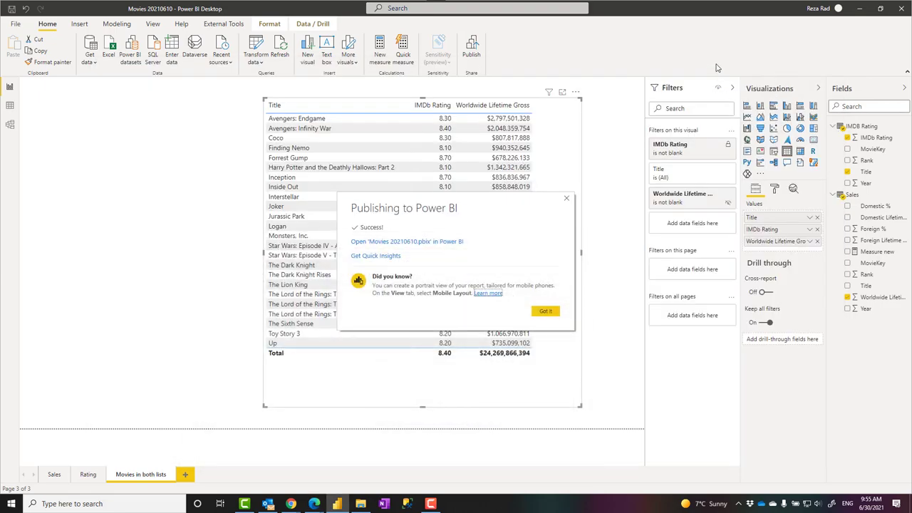